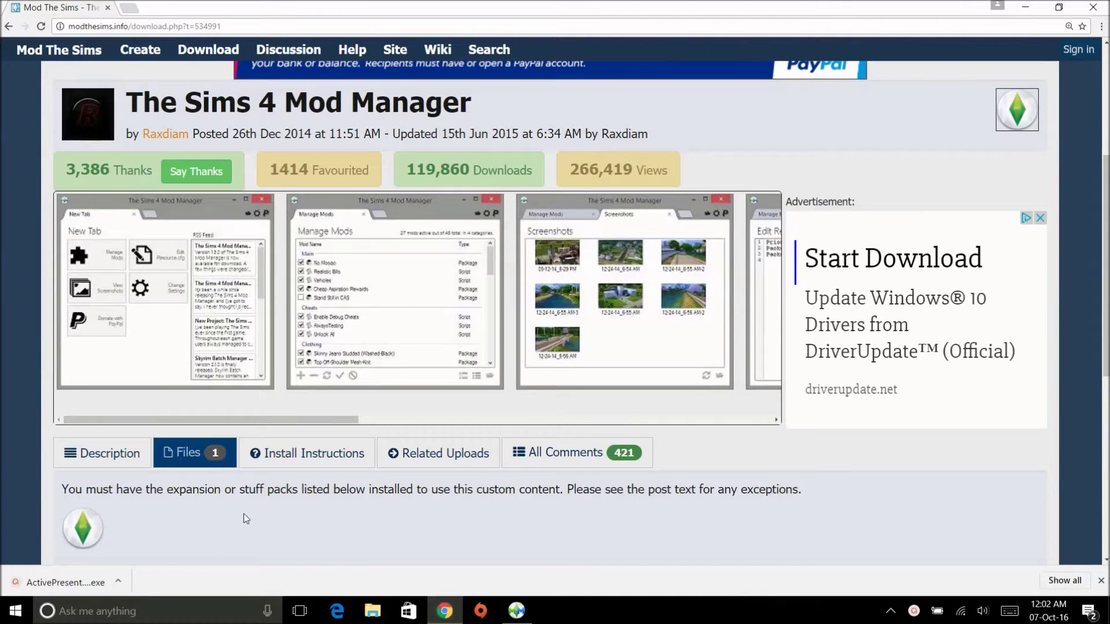
# Step: Look over The Sims 4 Mod Manager download page, including the TS4_Mod_Manager_2.2.0.zip file entry
pyautogui.scroll(4, 222, 535)
pyautogui.scroll(-6, 222, 535)
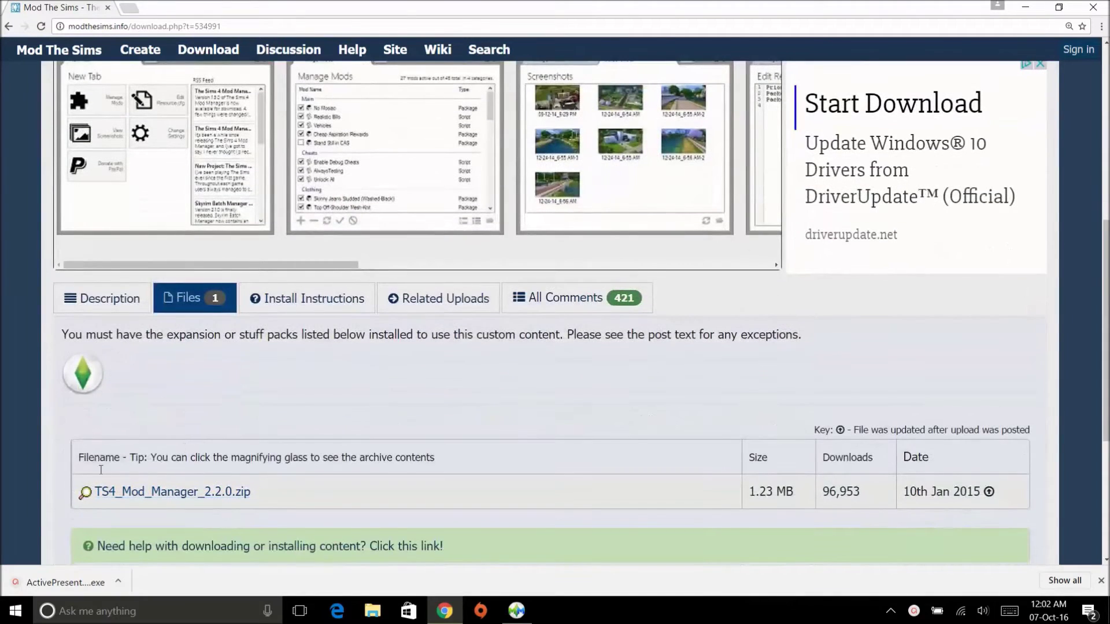
pyautogui.scroll(-5, 189, 505)
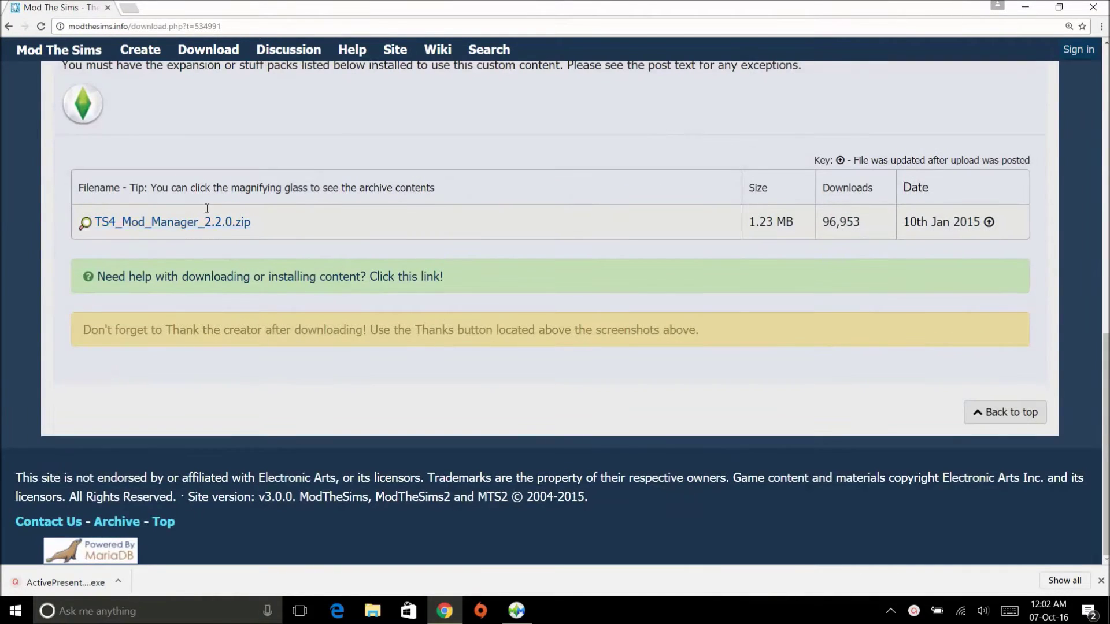
pyautogui.scroll(6, 372, 483)
pyautogui.scroll(2, 372, 484)
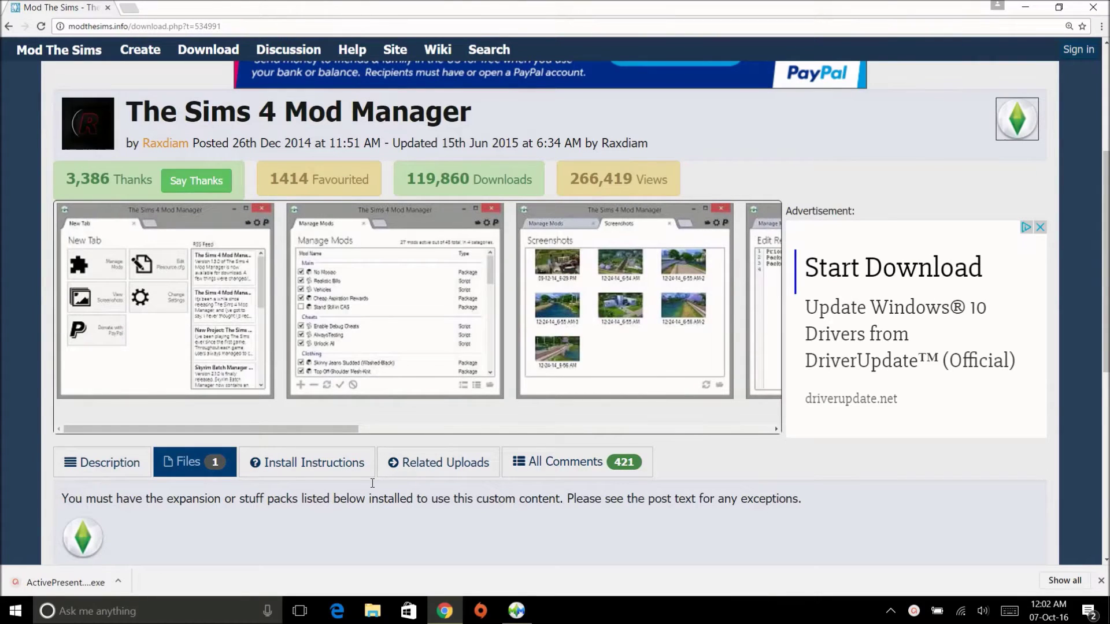
# Step: Switch to The Sims 4 Mod Manager and add all eight mod archives from the Downloads folder to the Main sub-folder
pyautogui.click(518, 613)
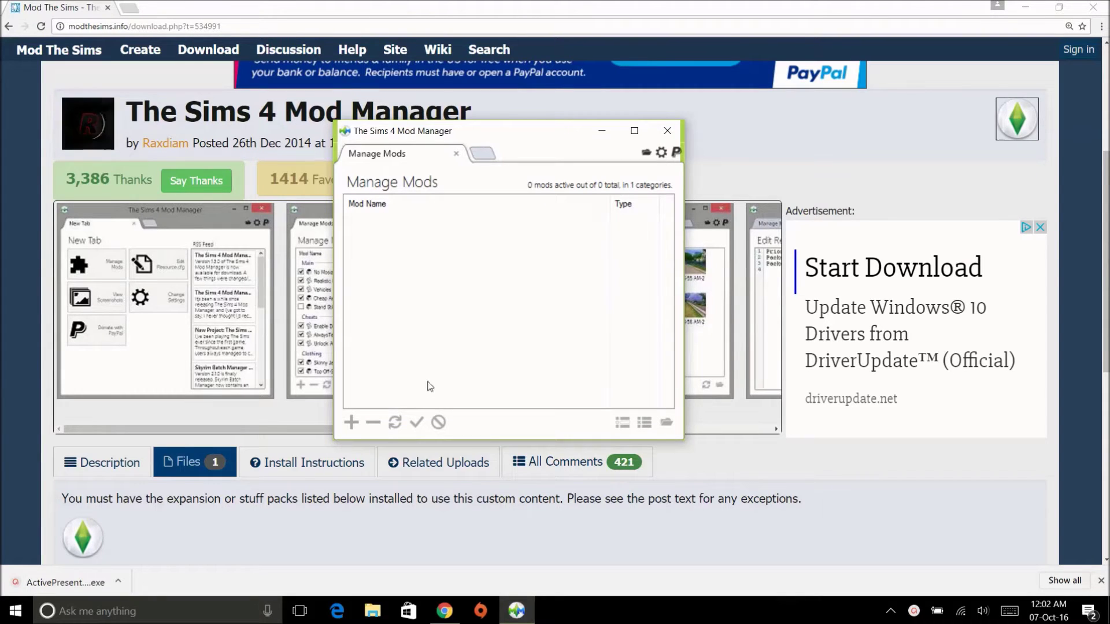
pyautogui.click(353, 423)
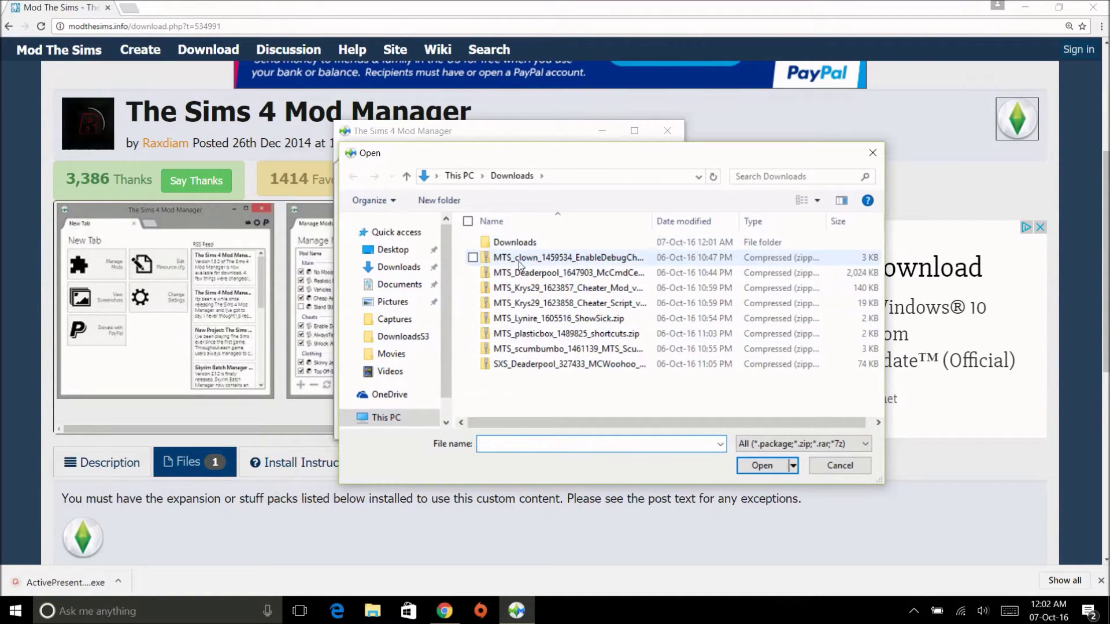
pyautogui.click(473, 259)
pyautogui.click(472, 273)
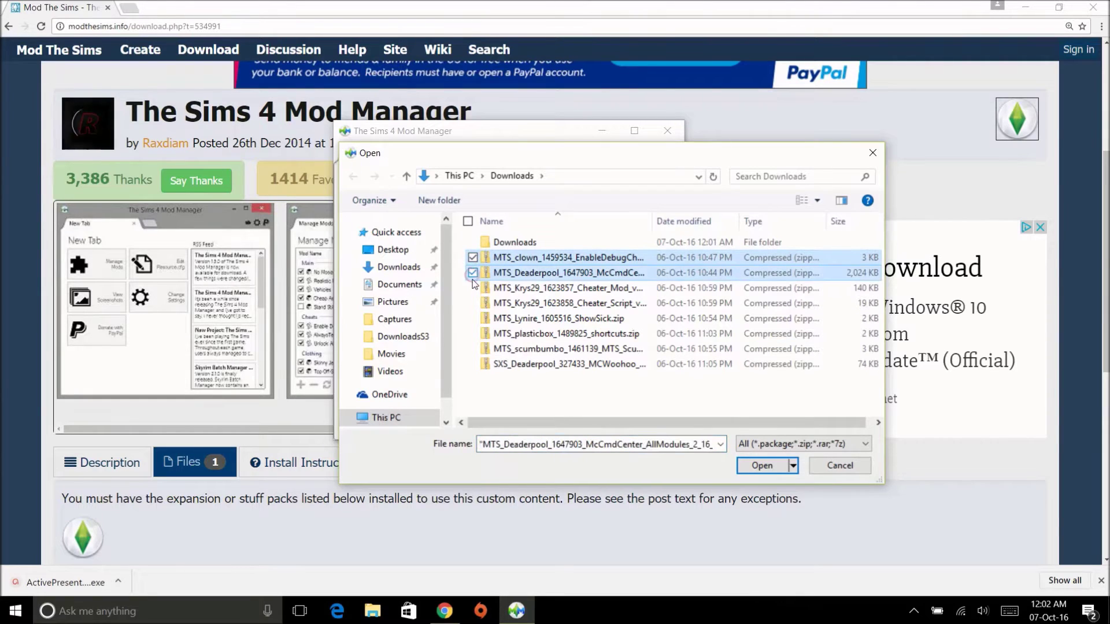
pyautogui.click(473, 289)
pyautogui.click(473, 304)
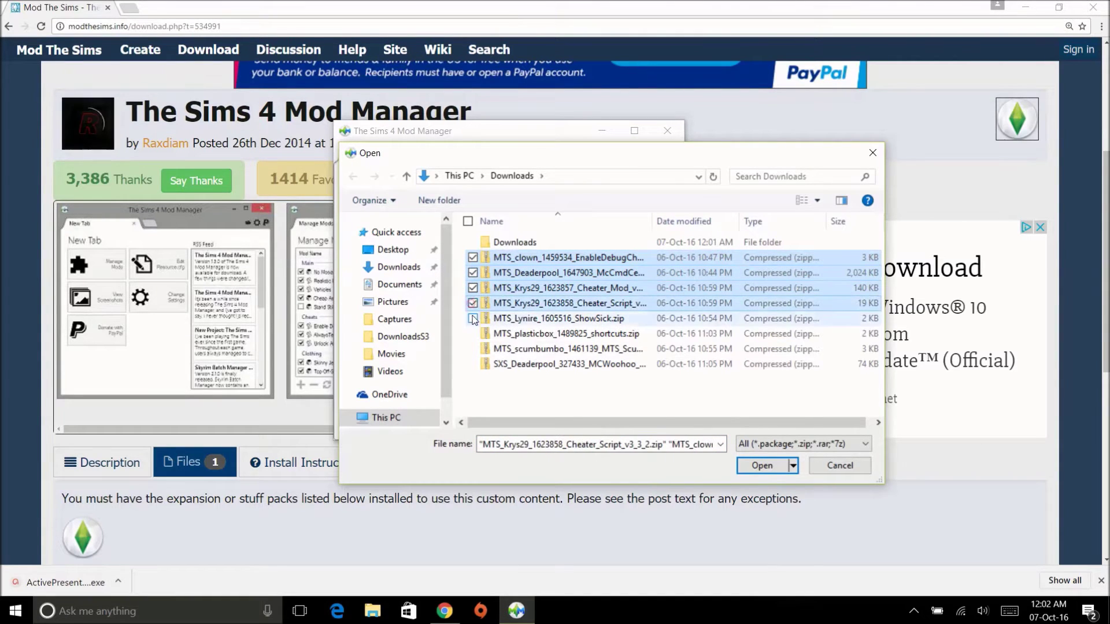
pyautogui.click(474, 318)
pyautogui.click(473, 334)
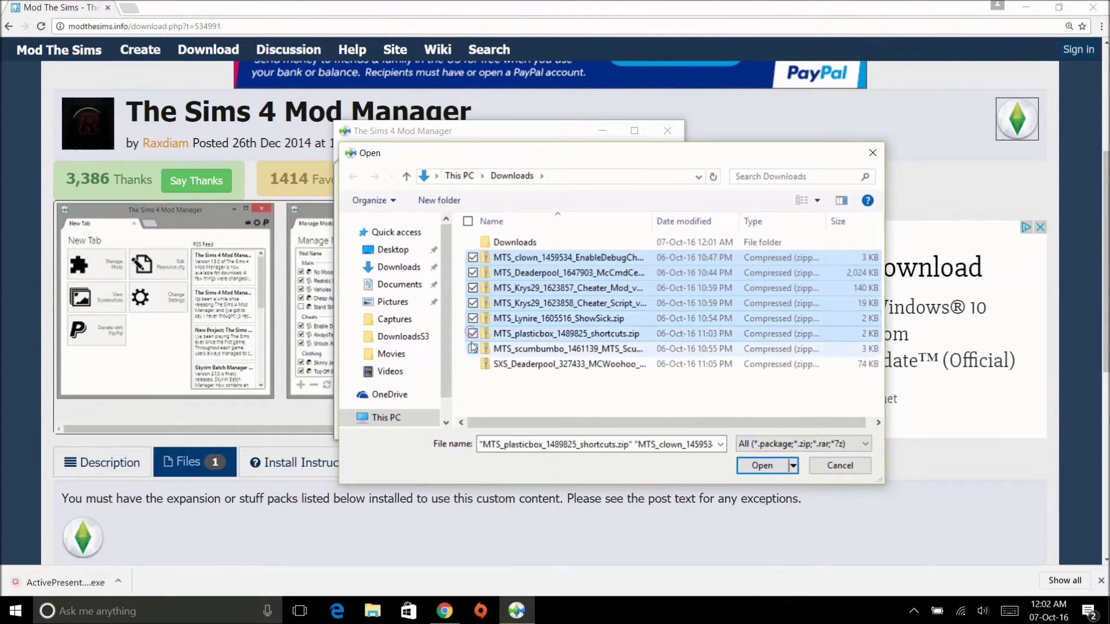
pyautogui.keyDown('shift'); pyautogui.click(473, 364); pyautogui.keyUp('shift')
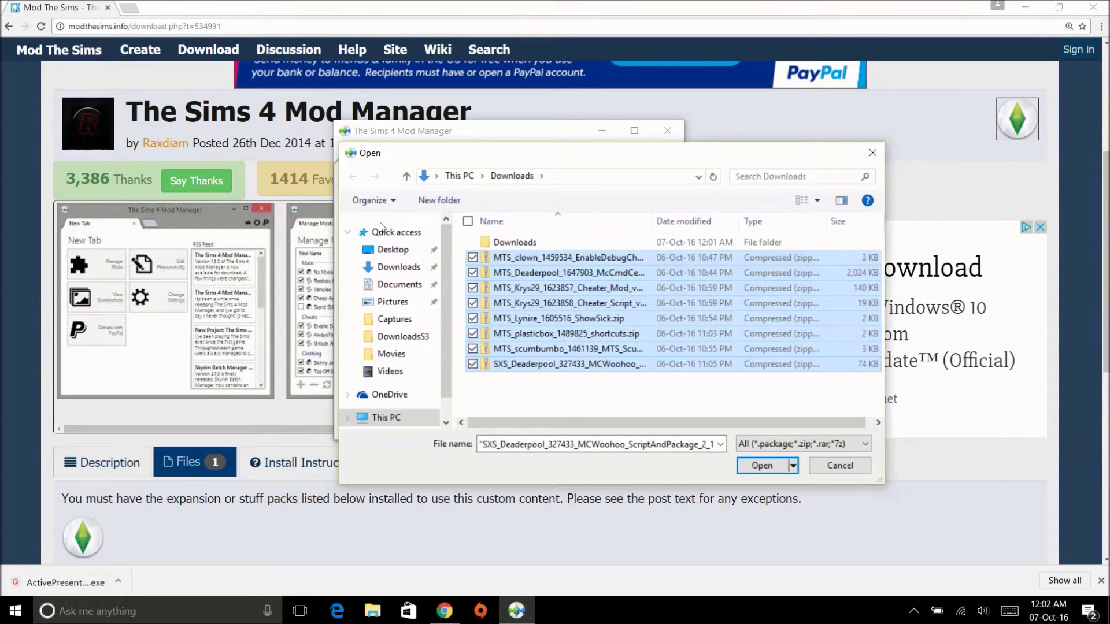
pyautogui.click(756, 466)
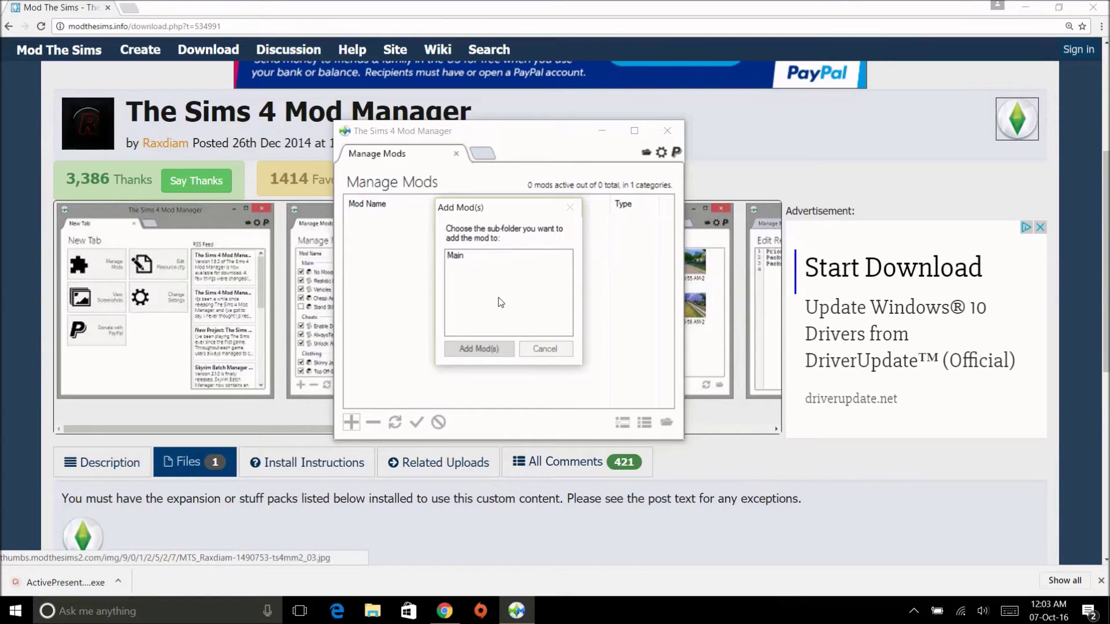
pyautogui.click(461, 256)
pyautogui.click(474, 348)
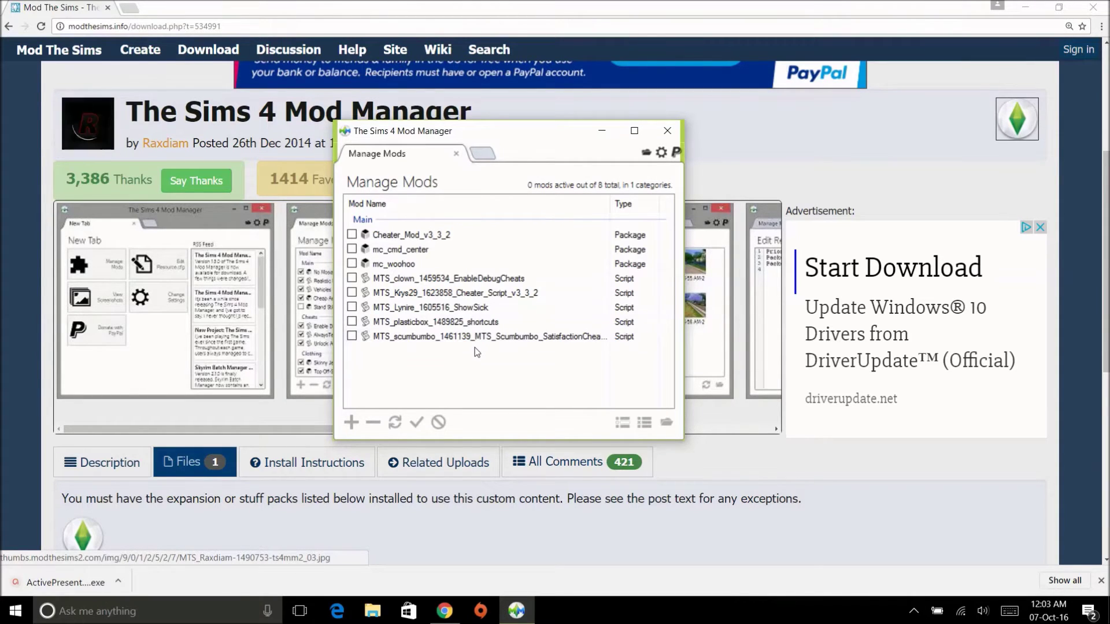
# Step: Enable the Cheater_Mod_v3_3_2, mc_cmd_center and mc_woohoo package mods, and open the game's Mods folder beside the mod list
pyautogui.click(351, 234)
pyautogui.click(351, 249)
pyautogui.click(352, 264)
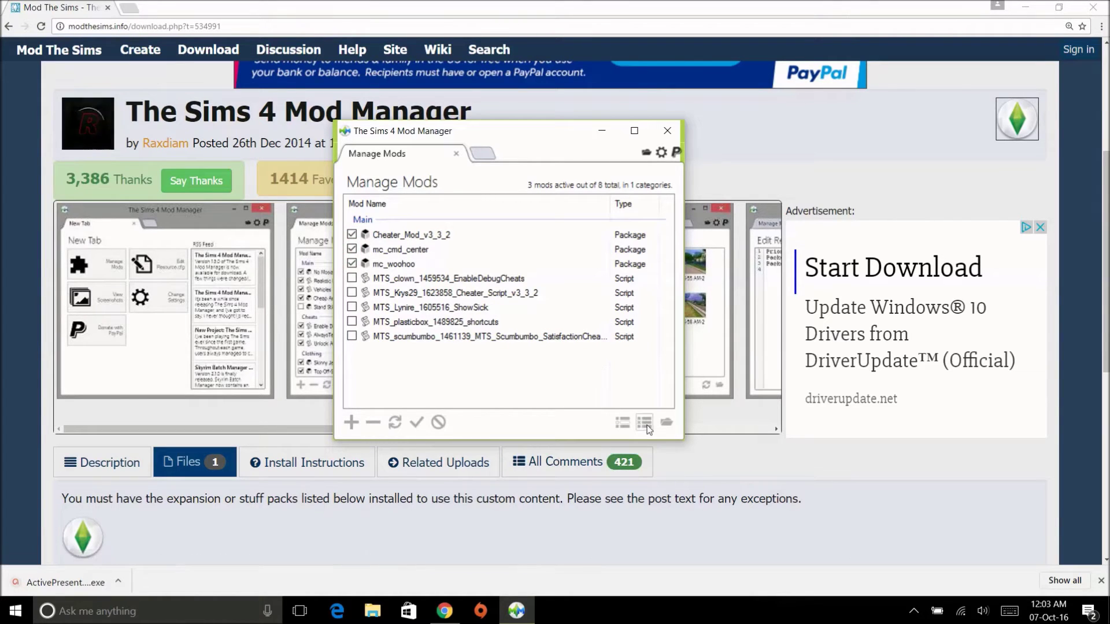
pyautogui.click(663, 421)
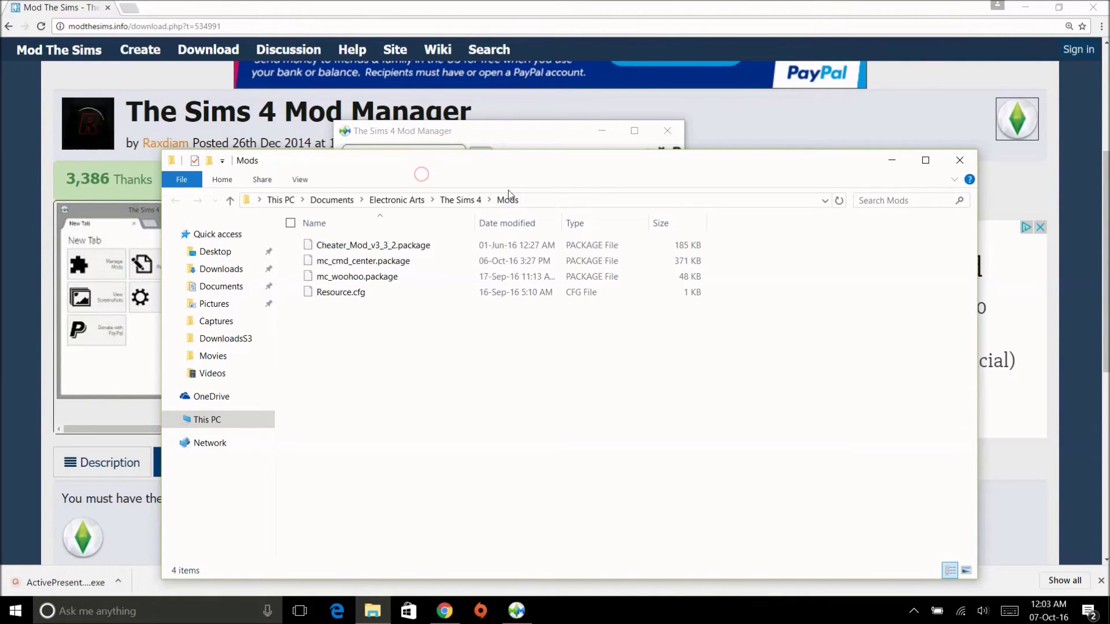
pyautogui.moveTo(499, 169); pyautogui.dragTo(778, 166)
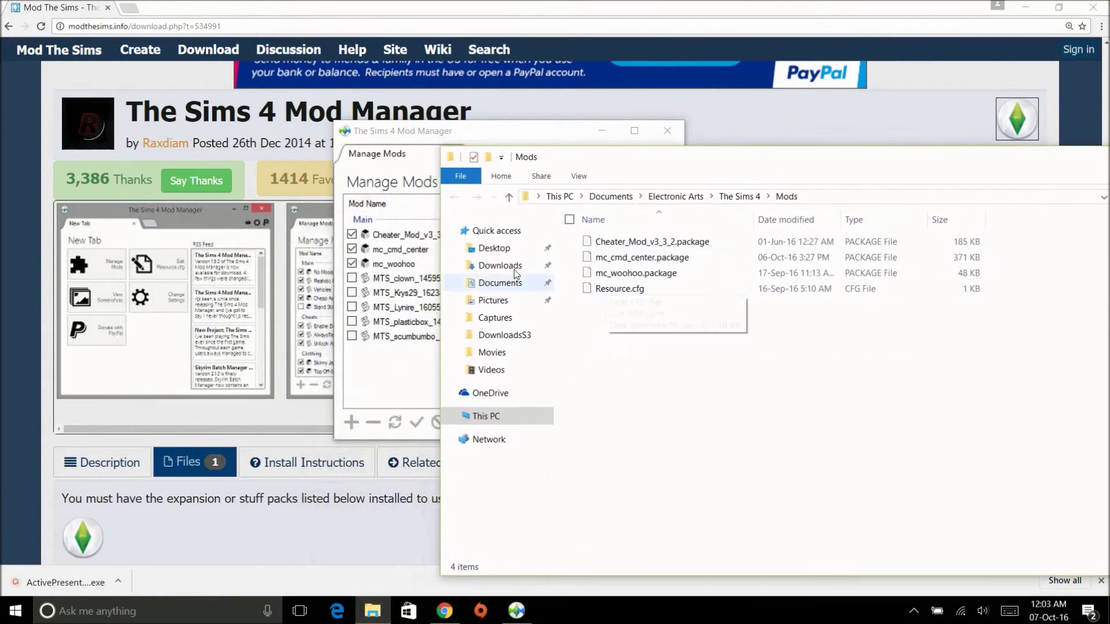
# Step: Enable the five script mods: EnableDebugCheats, Cheater_Script_v3_3_2, ShowSick, shortcuts and the Scumbumbo satisfaction cheat
pyautogui.click(352, 279)
pyautogui.click(352, 294)
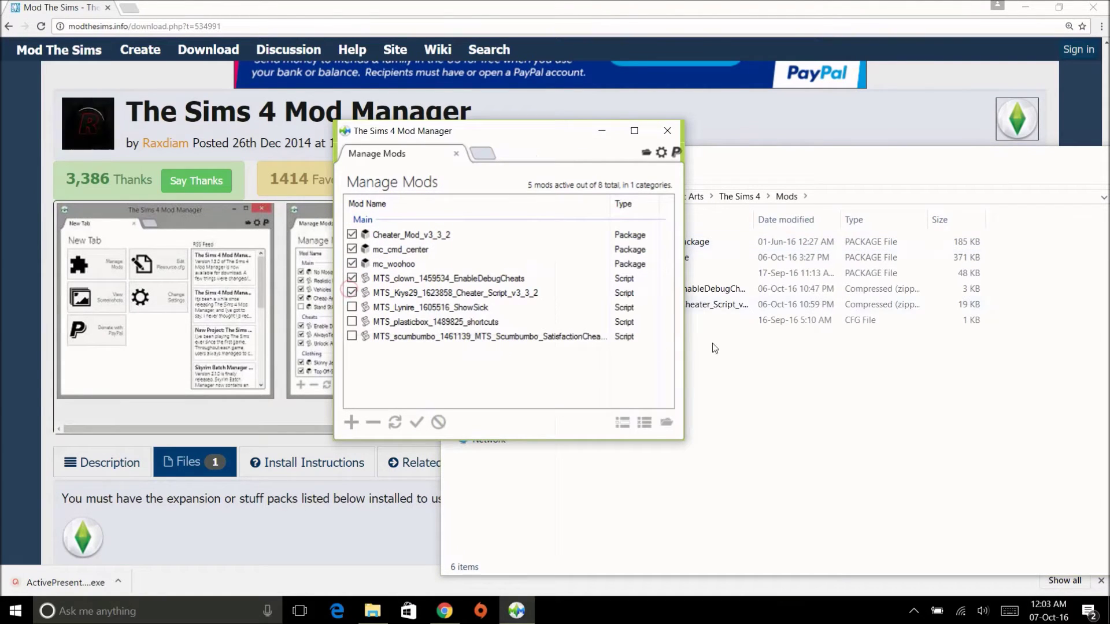
pyautogui.click(352, 307)
pyautogui.click(352, 322)
pyautogui.click(351, 337)
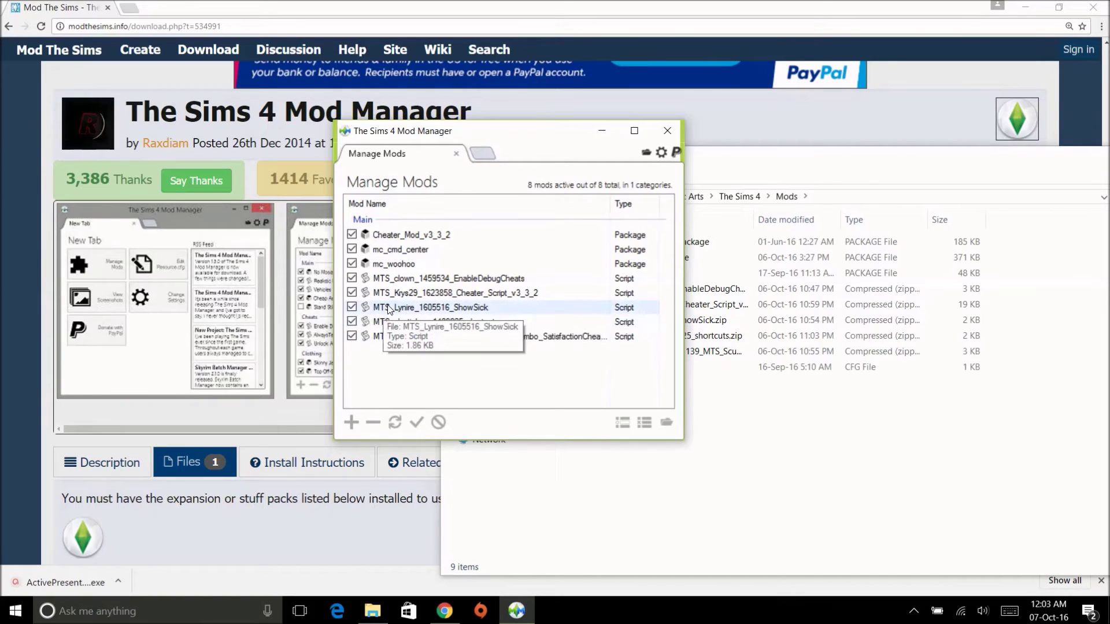
# Step: Disable the MTS_Lynire_1605516_ShowSick mod and enable it again
pyautogui.click(351, 308)
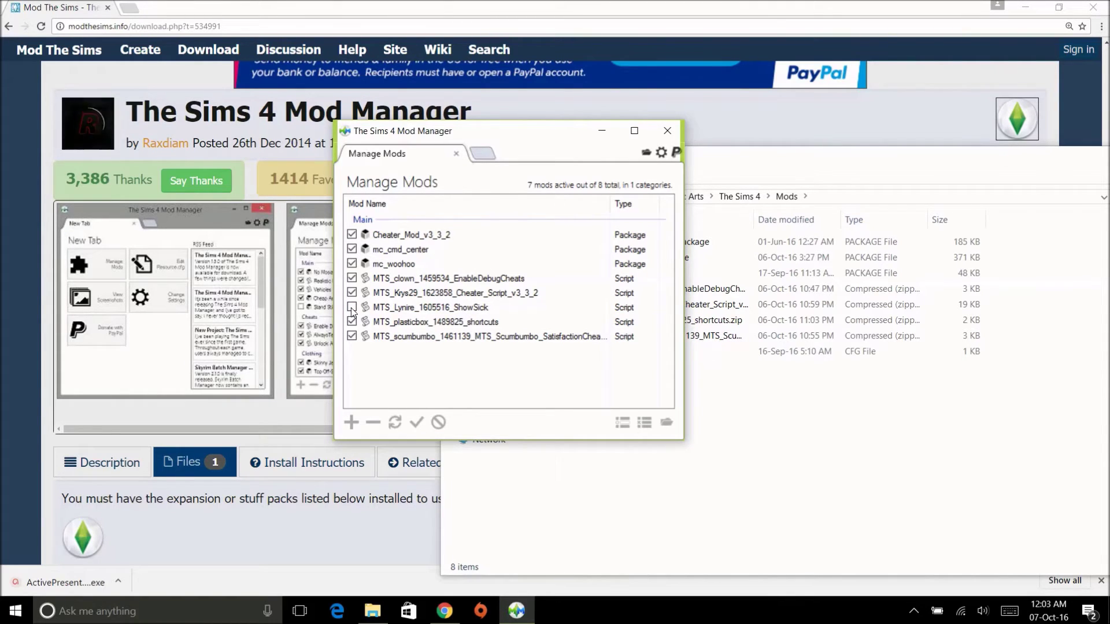
pyautogui.click(352, 307)
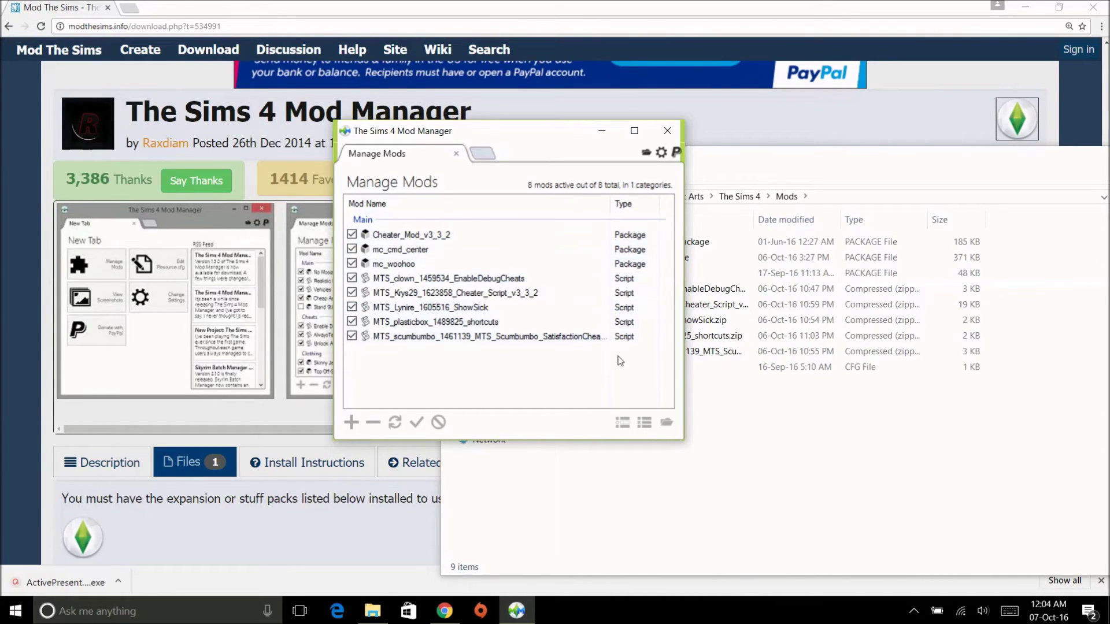
# Step: Compare the files in the Mods folder with the mod manager's list, and close the folder window
pyautogui.click(658, 502)
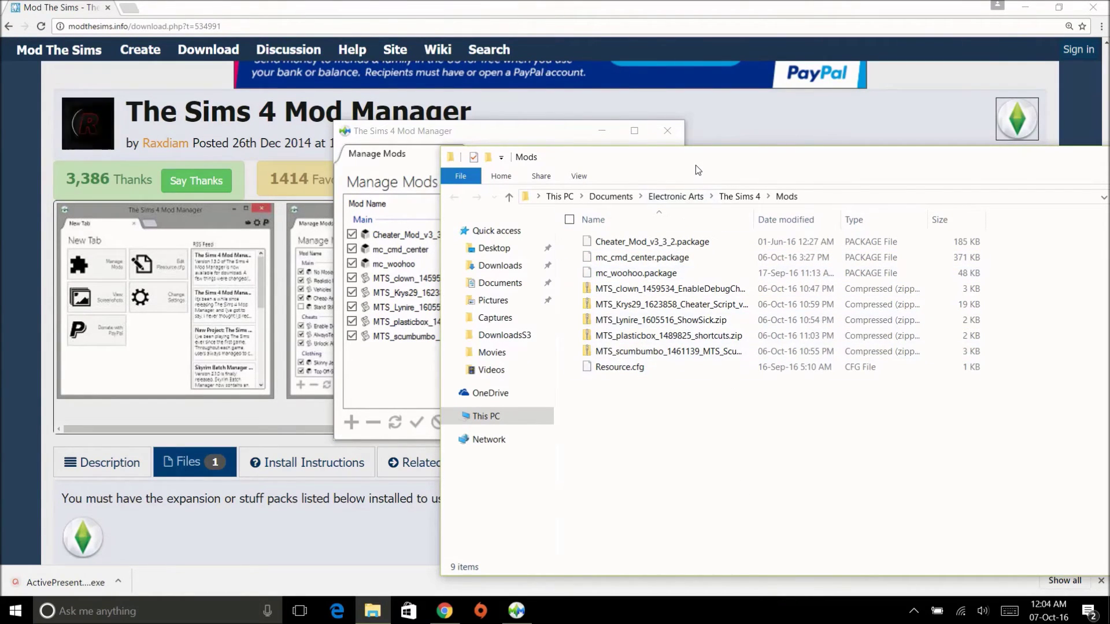
pyautogui.moveTo(695, 165); pyautogui.dragTo(471, 141)
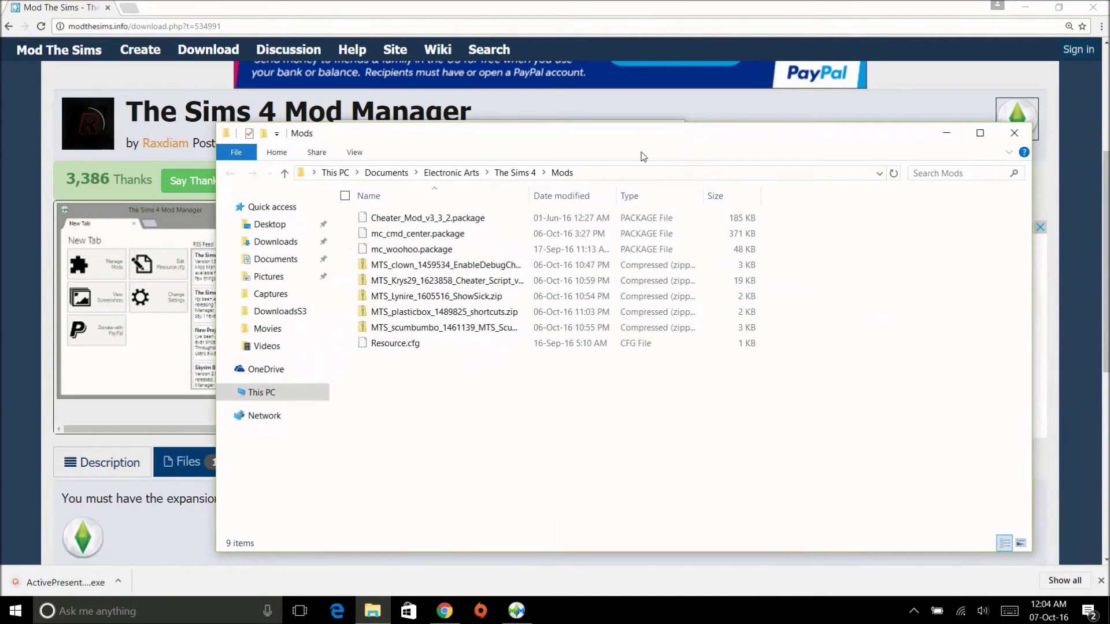
pyautogui.moveTo(577, 141); pyautogui.dragTo(595, 245)
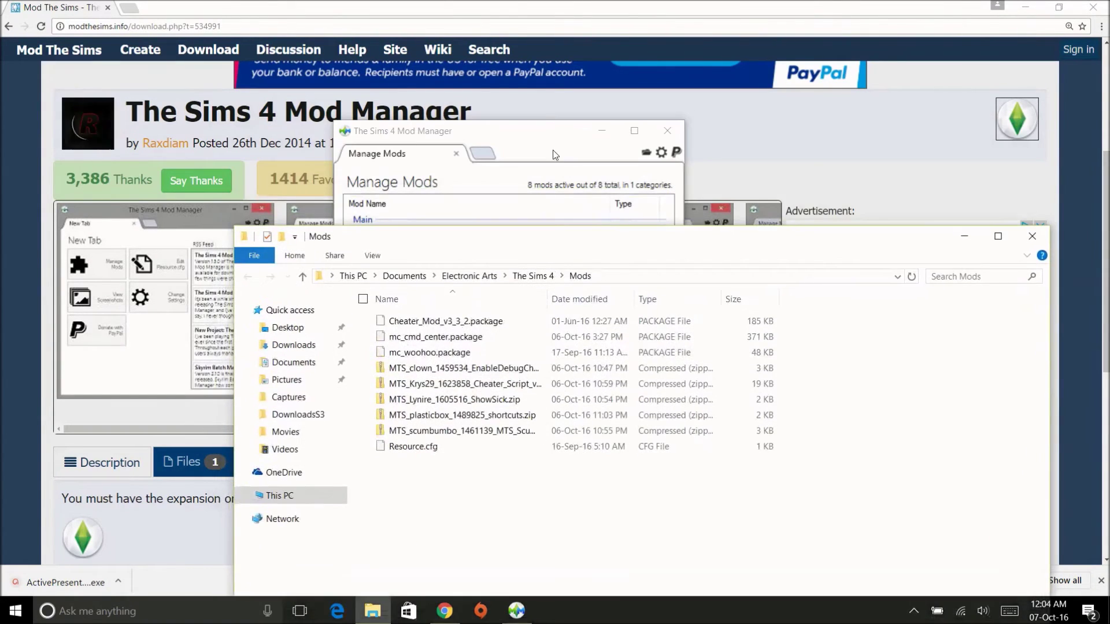
pyautogui.click(537, 138)
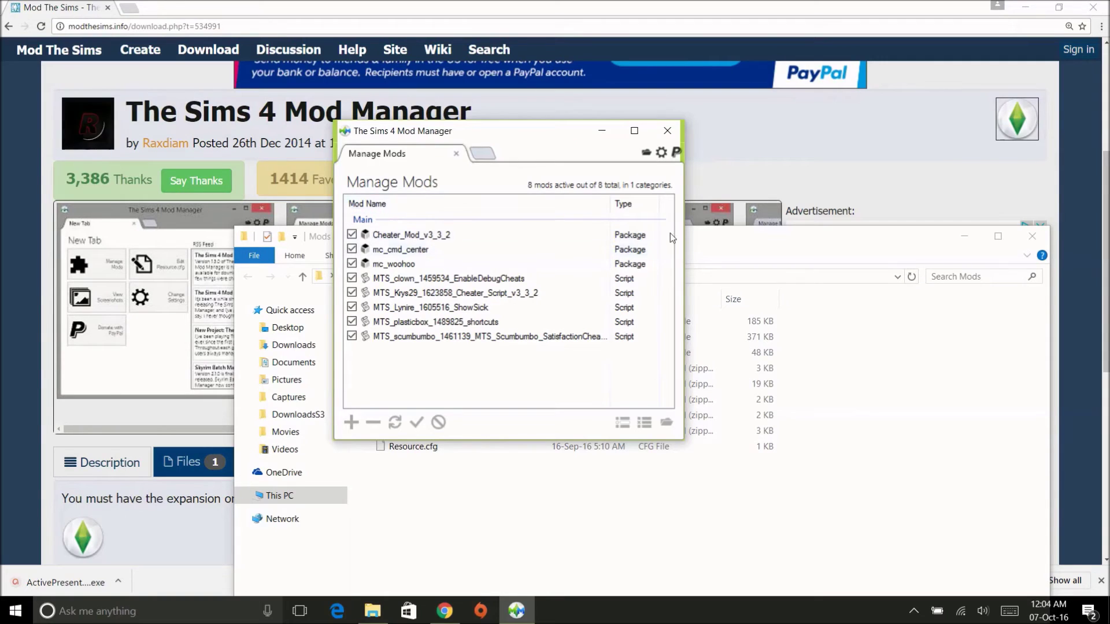
pyautogui.moveTo(711, 249); pyautogui.dragTo(625, 204)
pyautogui.click(625, 144)
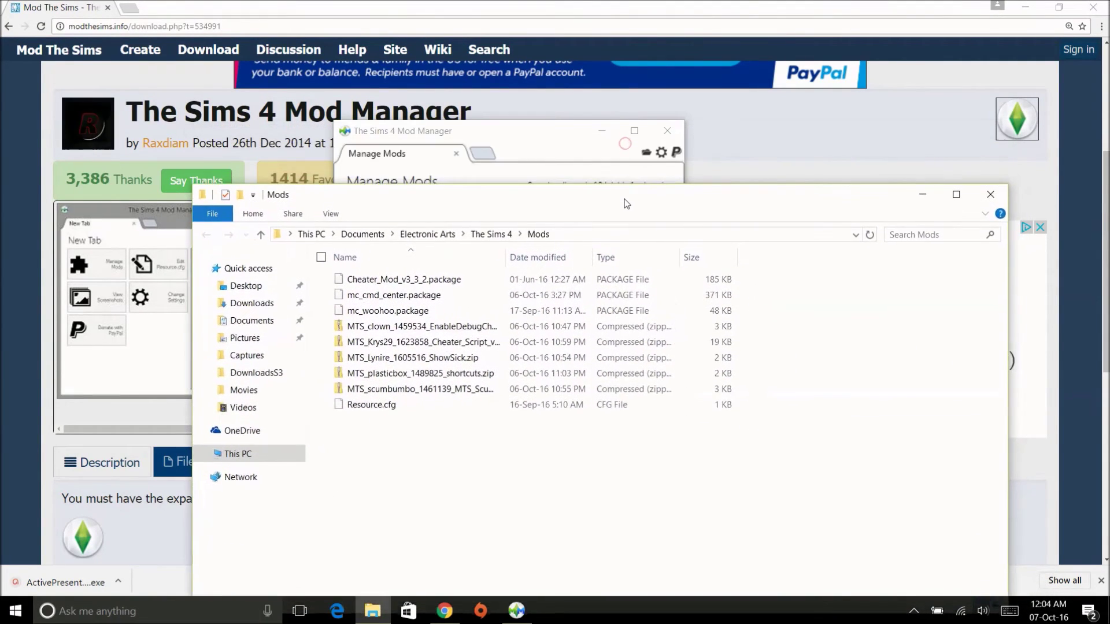
pyautogui.click(552, 144)
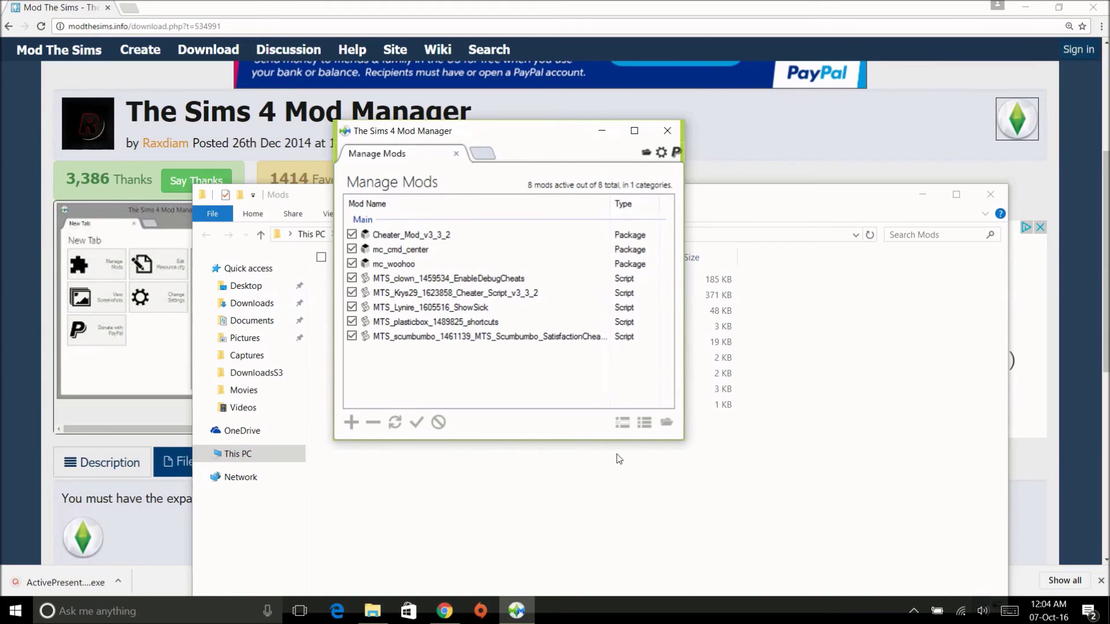
pyautogui.click(598, 472)
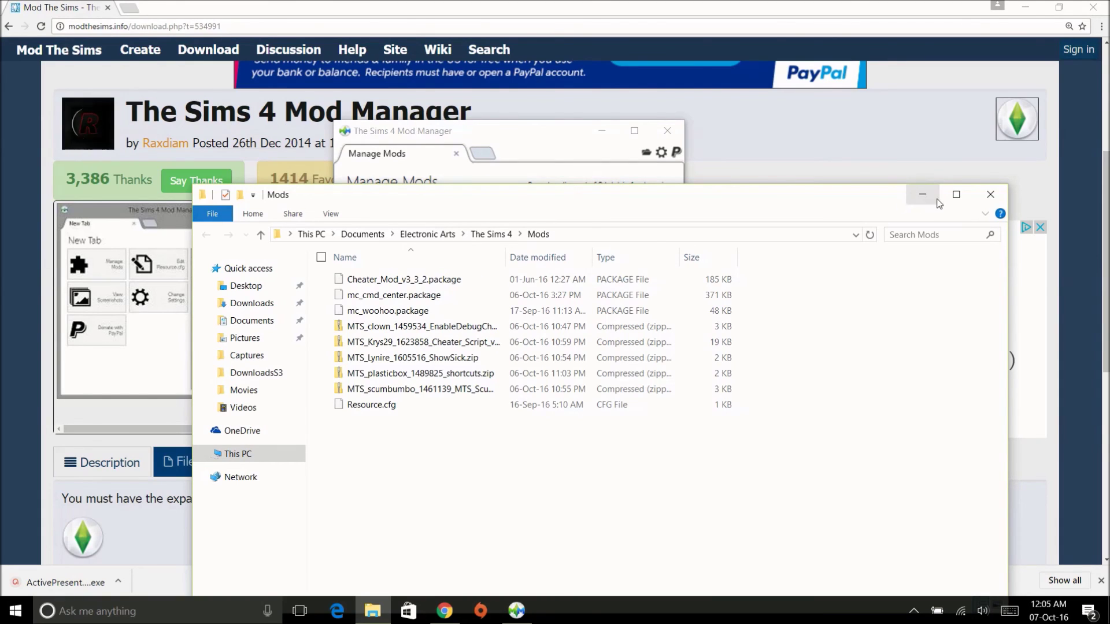
pyautogui.click(985, 195)
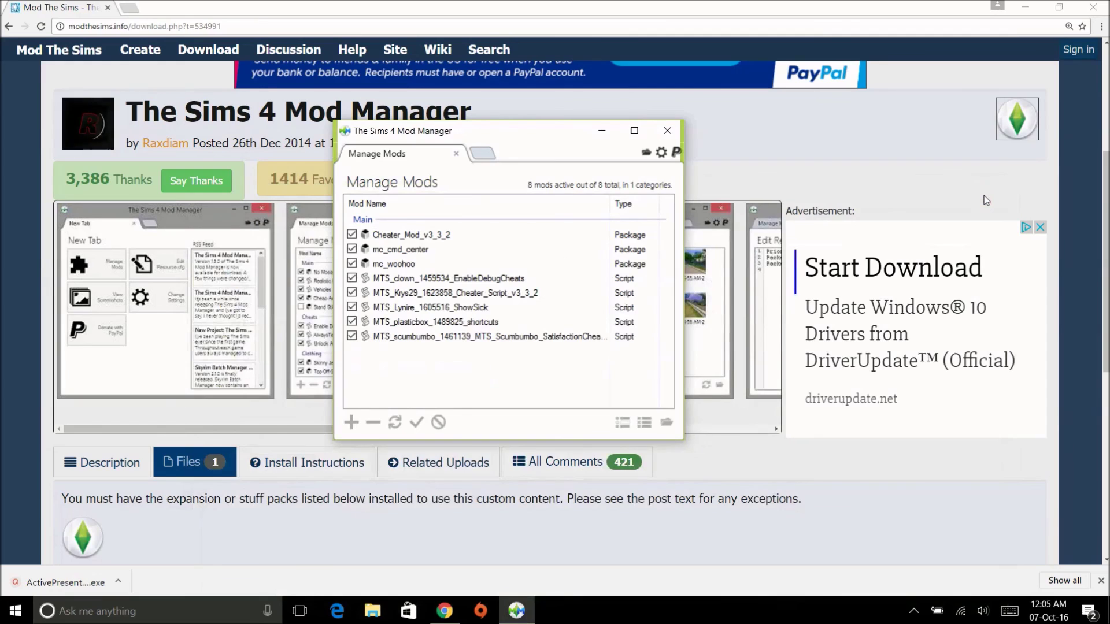